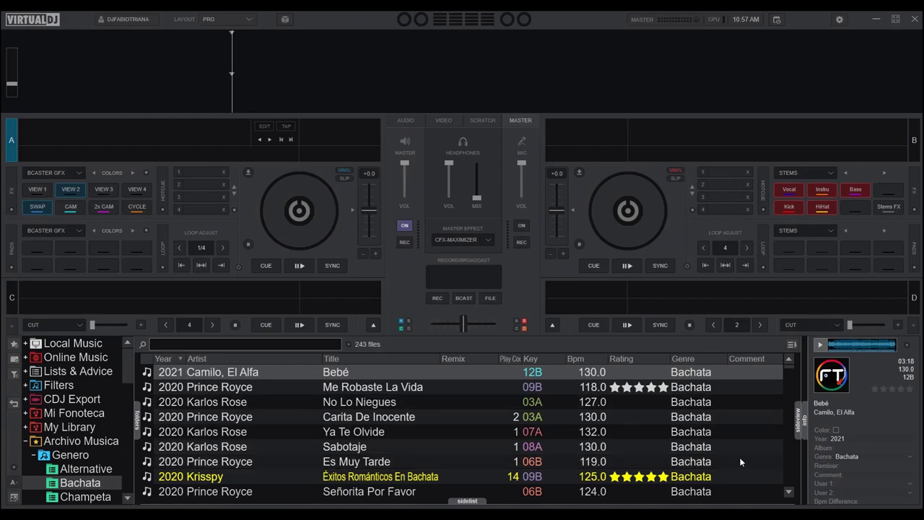
Show the Bpm Difference column in the track list
right_click(592, 359)
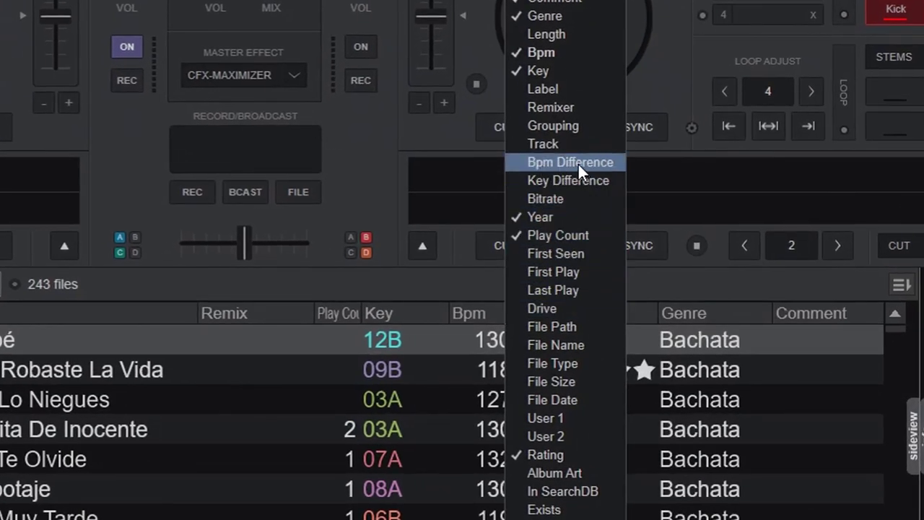
left_click(578, 164)
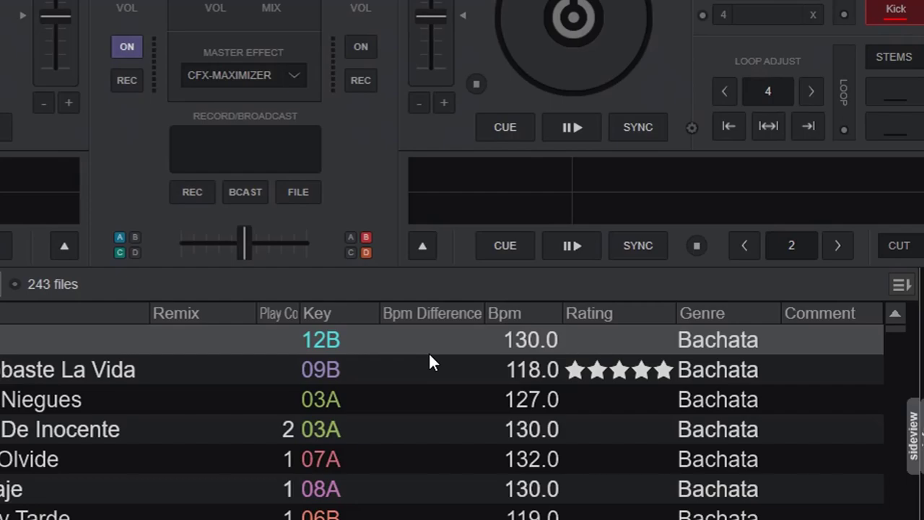
Load the track "Me Robaste La Vida" from the Bachata list onto deck A
left_click(295, 406)
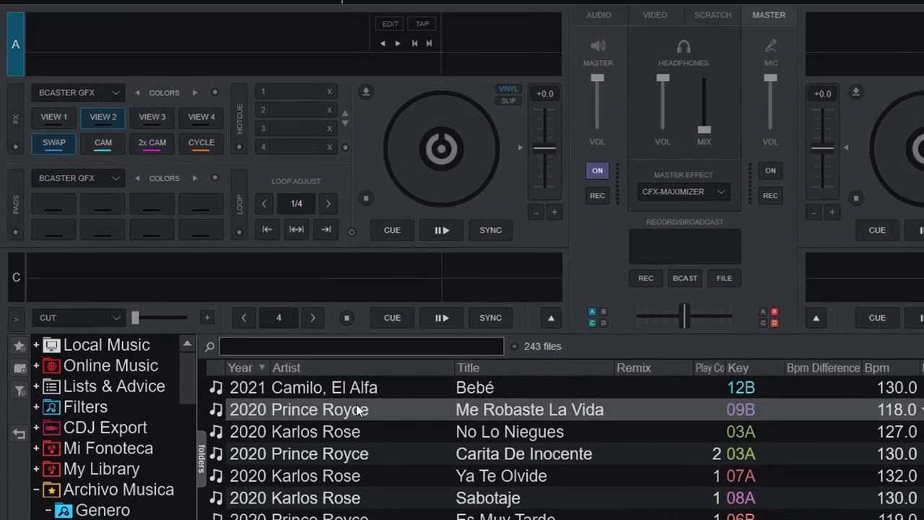
left_click_drag(358, 410, 440, 146)
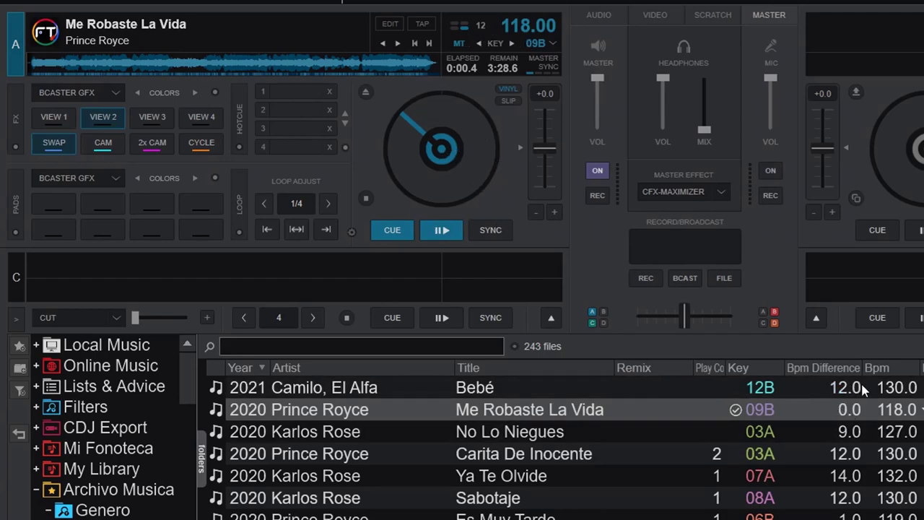
Examine the Bpm Difference values of the Bachata tracks against the track loaded on deck A
scroll(844, 482, "down", 2)
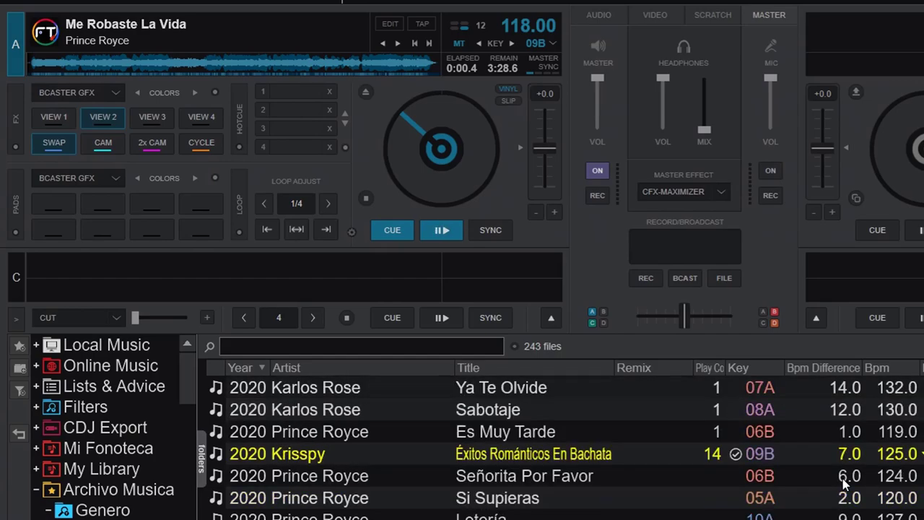
scroll(844, 482, "down", 1)
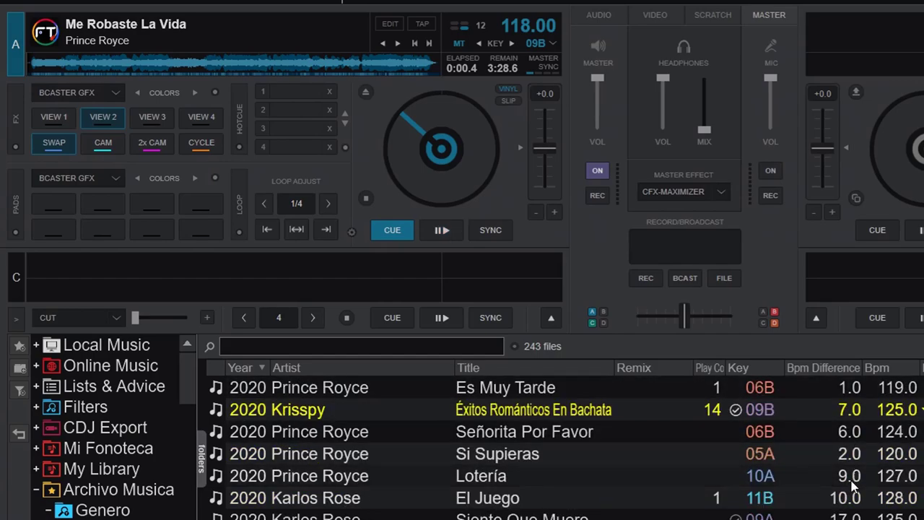
scroll(854, 488, "down", 2)
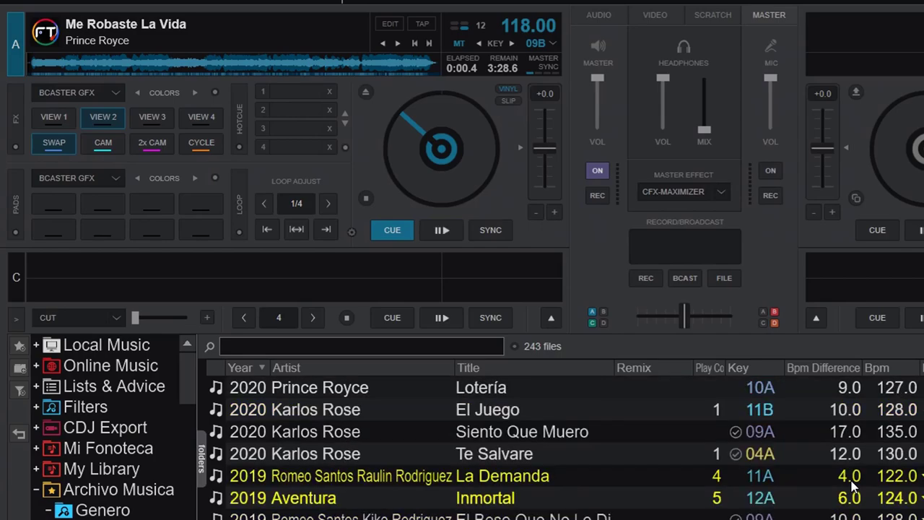
scroll(854, 488, "down", 2)
scroll(853, 488, "down", 5)
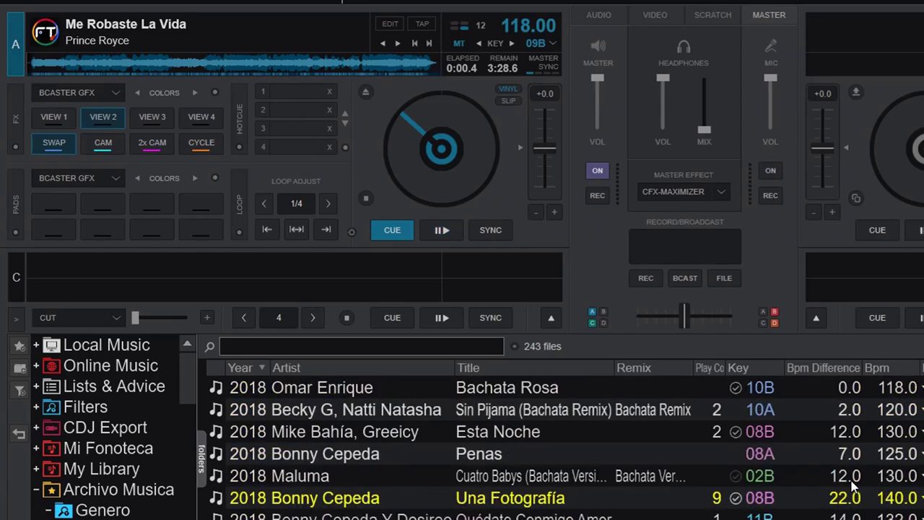
scroll(853, 488, "down", 1)
scroll(854, 488, "up", 13)
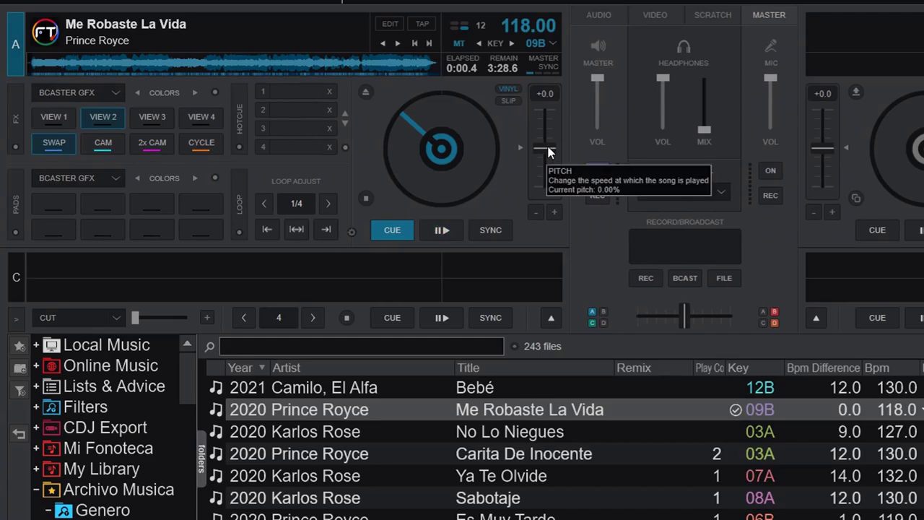
Raise deck A's pitch to +5.3 and compare the Bpm Difference of the tracks from "No Lo Niegues" to "Sabotaje"
left_click_drag(548, 146, 544, 149)
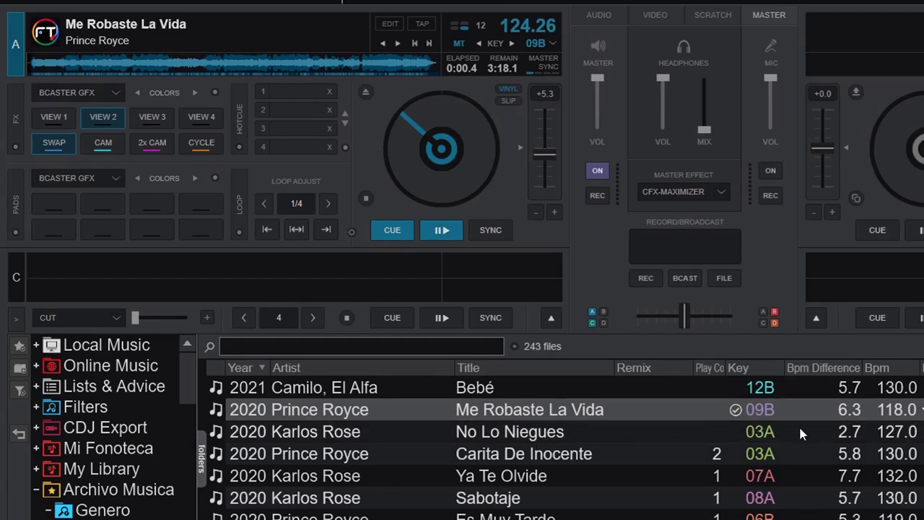
left_click(521, 433)
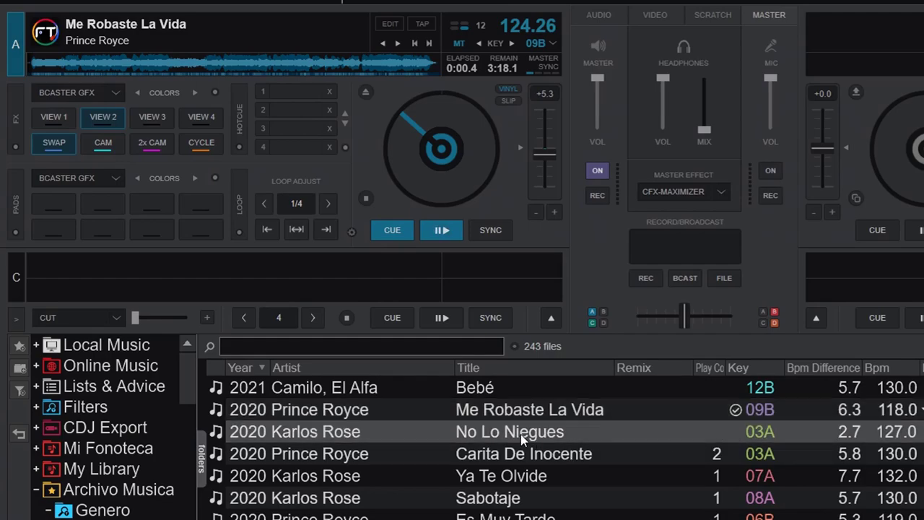
left_click(530, 456)
left_click(525, 482)
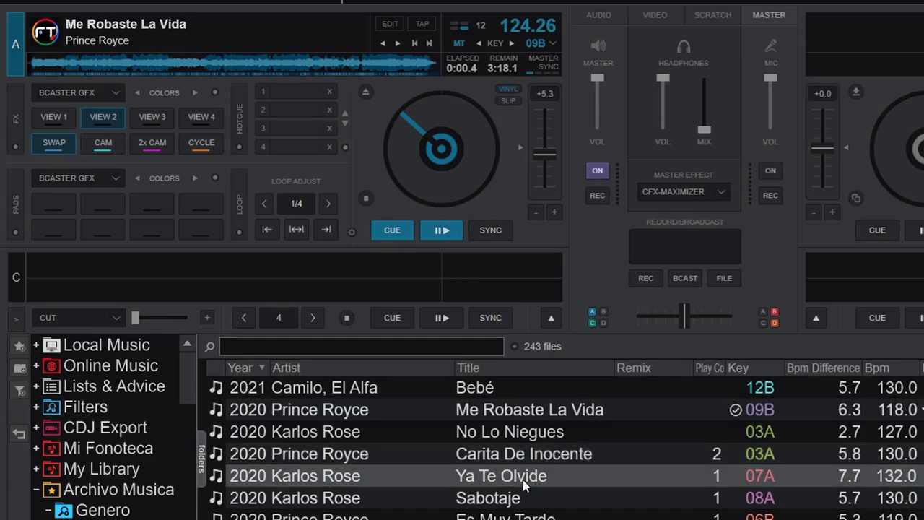
left_click(515, 498)
left_click(521, 479)
left_click(521, 452)
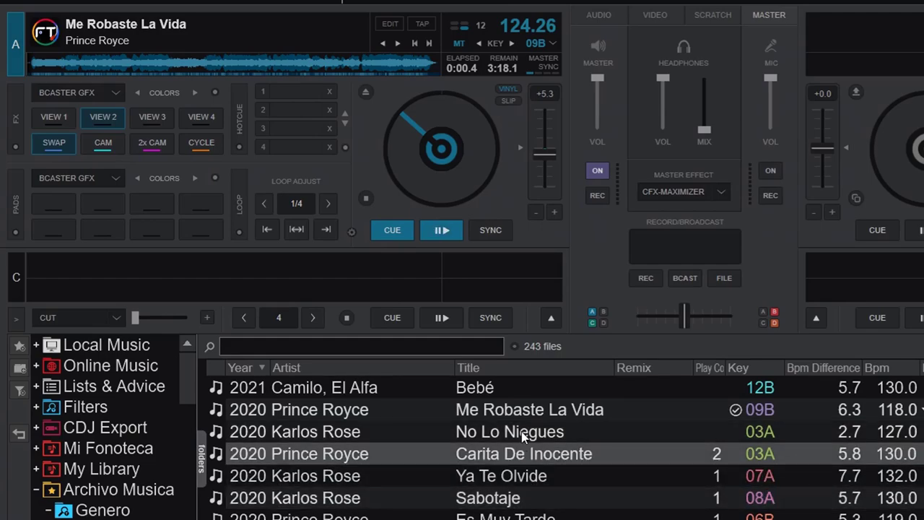
left_click(521, 431)
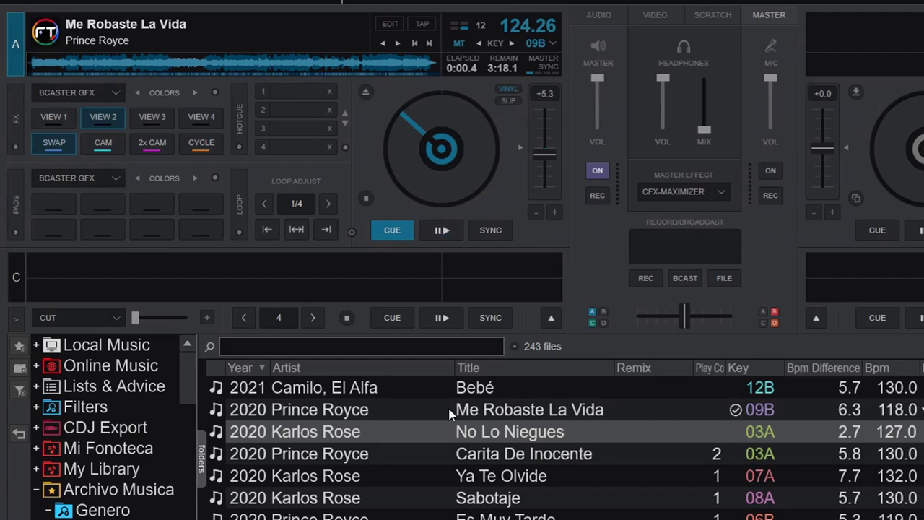
Sort the track list by Bpm Difference, check the descending order, and leave it with the smallest differences first
left_click(827, 366)
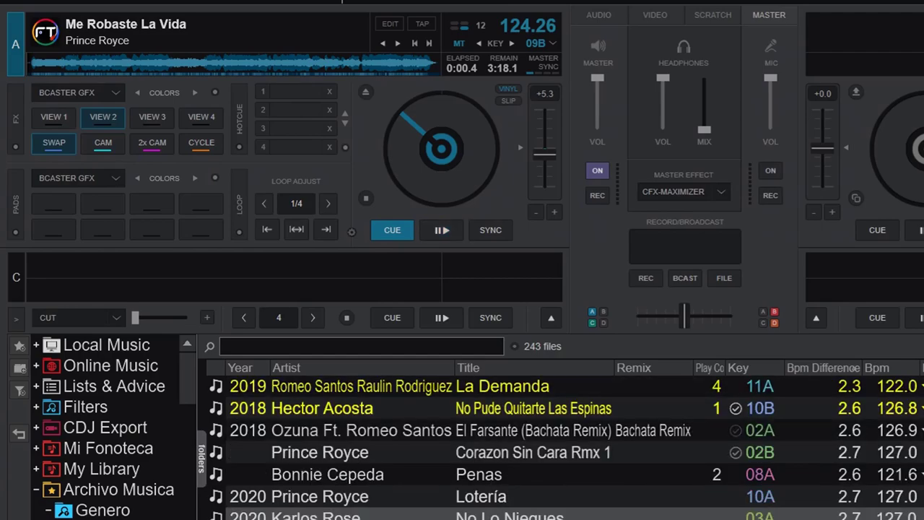
left_click(854, 370)
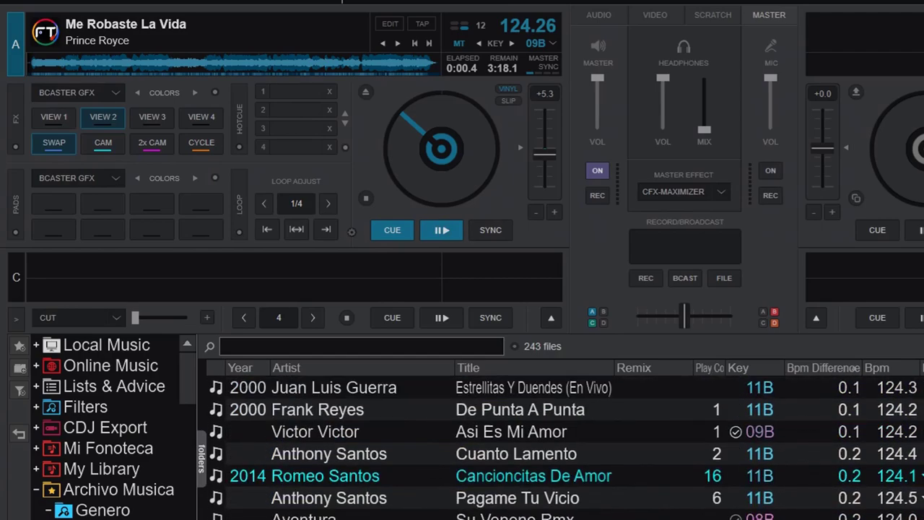
left_click(840, 369)
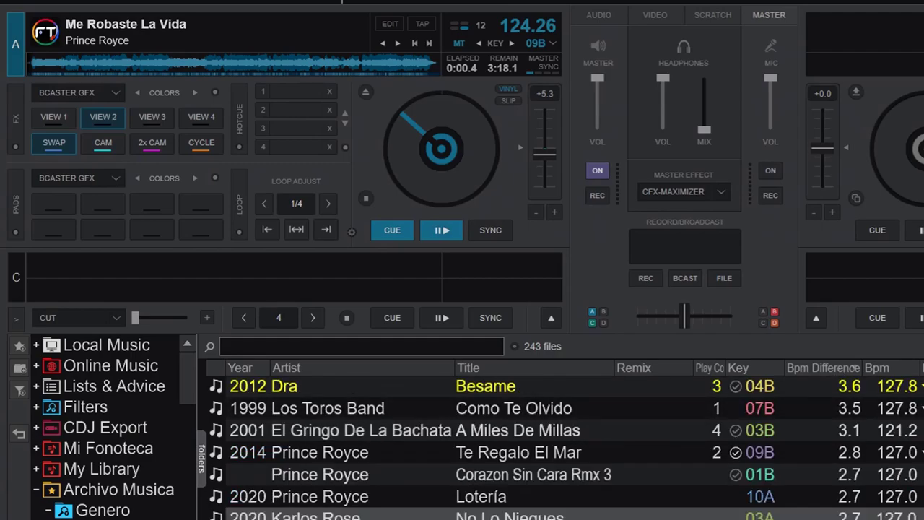
left_click(841, 369)
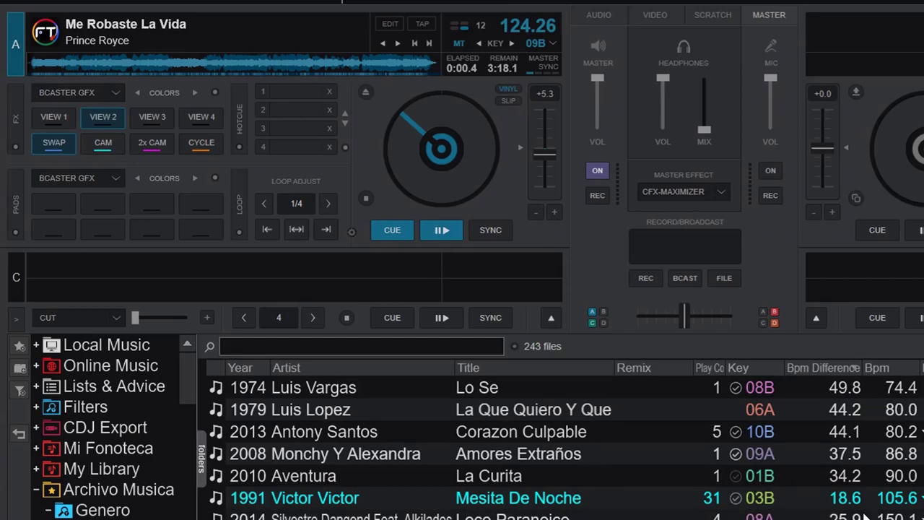
scroll(866, 516, "down", 6)
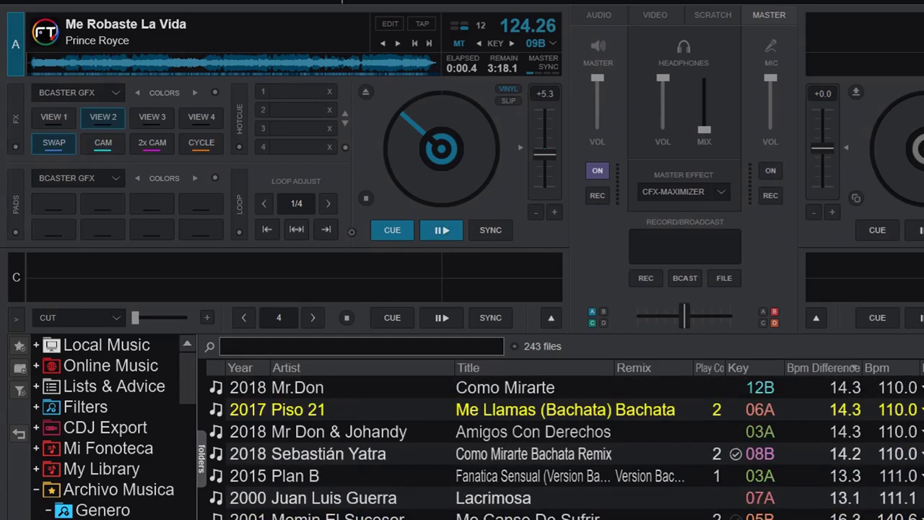
scroll(866, 516, "up", 6)
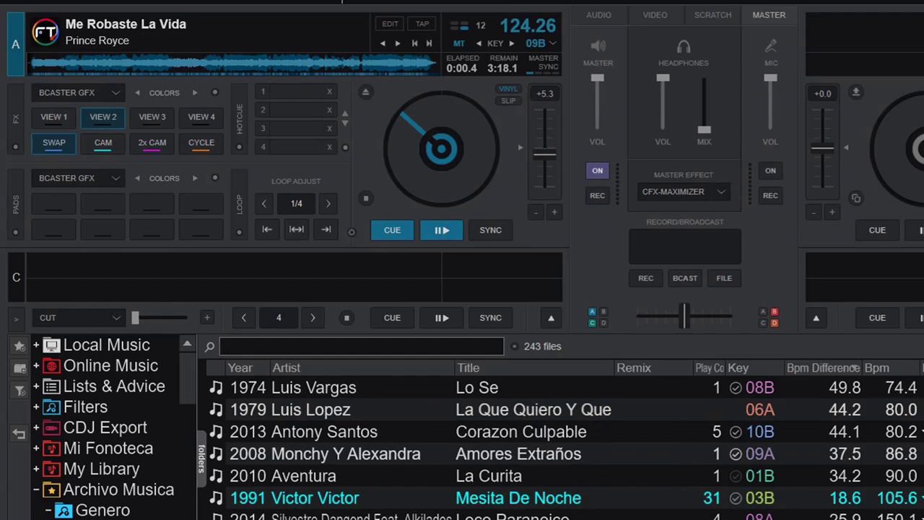
left_click(854, 369)
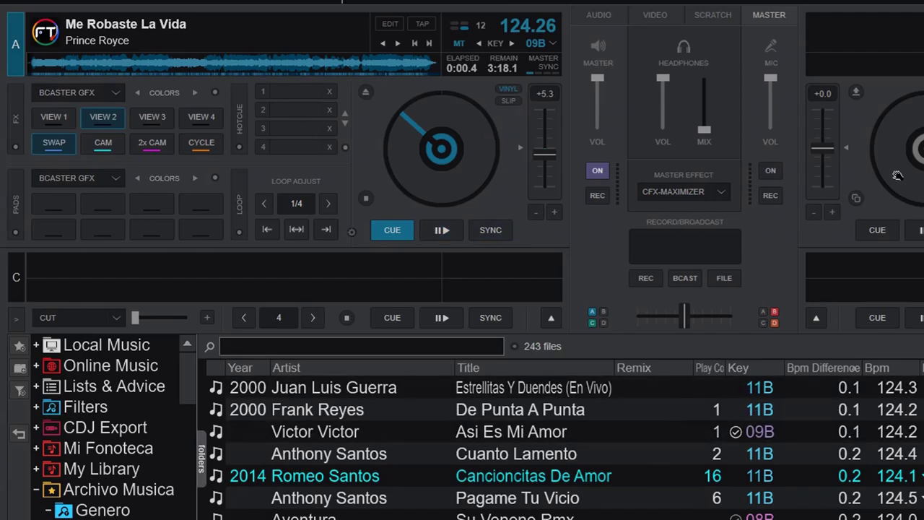
Browse the tracks sorted by Bpm Difference and select "La Sucia De Mi Sueño"
scroll(848, 465, "down", 8)
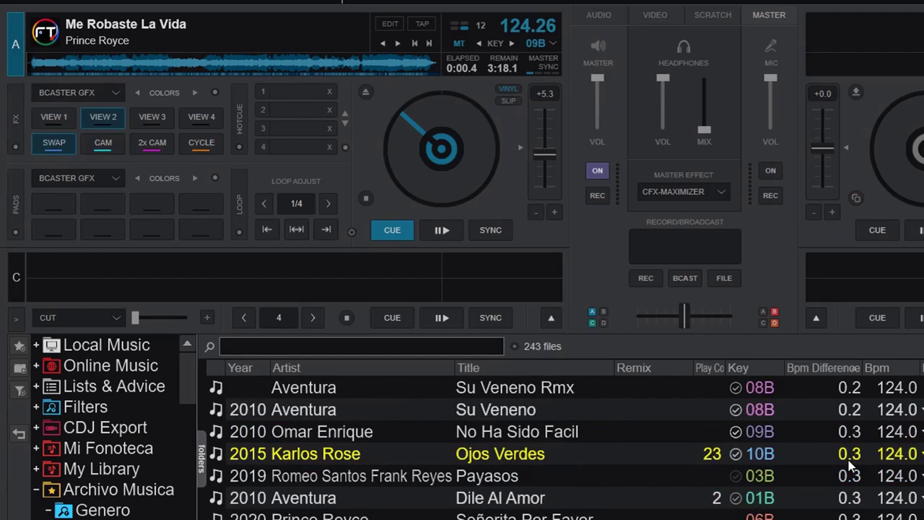
scroll(849, 467, "down", 3)
scroll(848, 463, "down", 10)
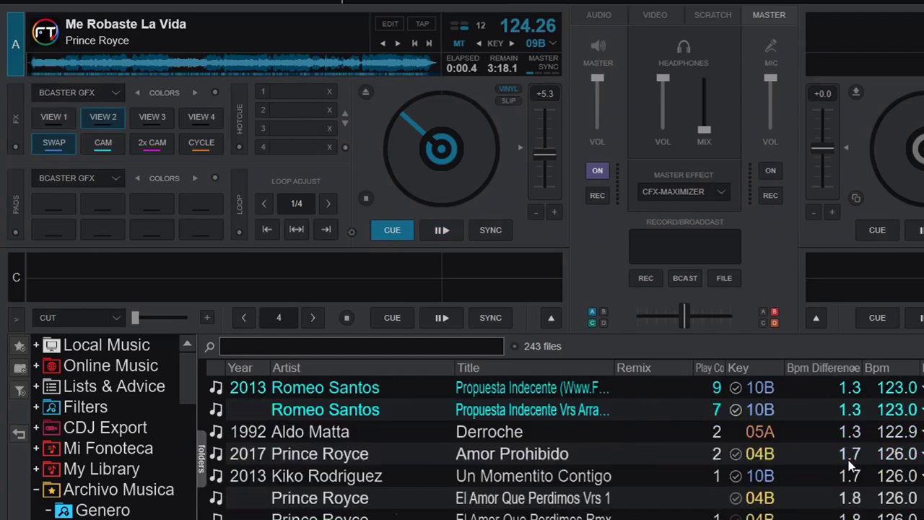
scroll(848, 465, "down", 5)
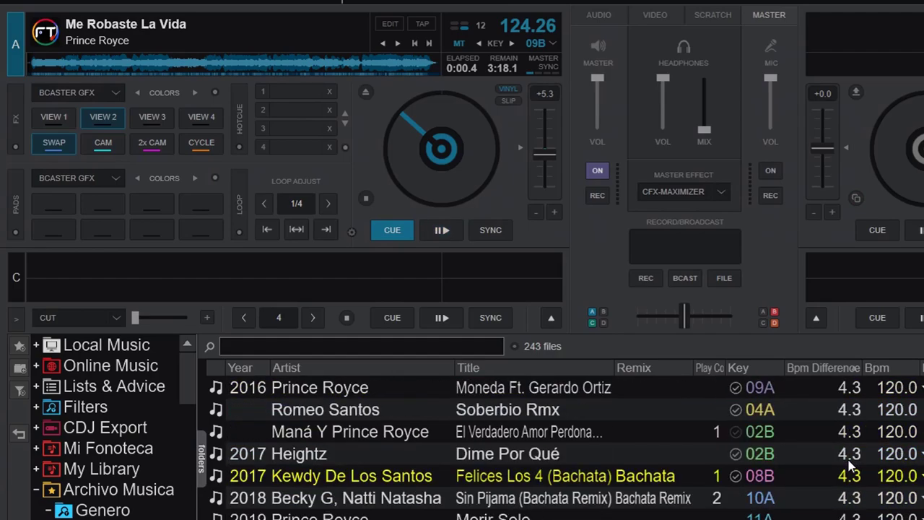
scroll(848, 466, "up", 4)
scroll(848, 465, "down", 2)
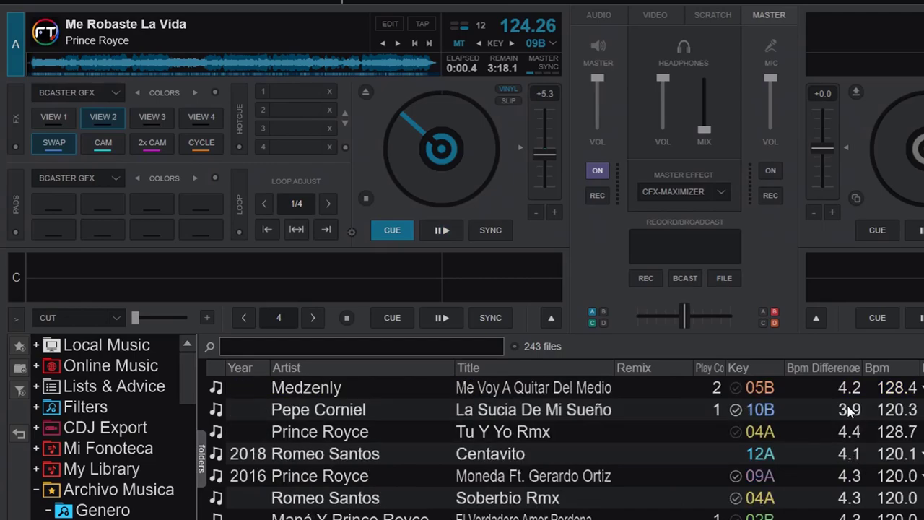
left_click(510, 411)
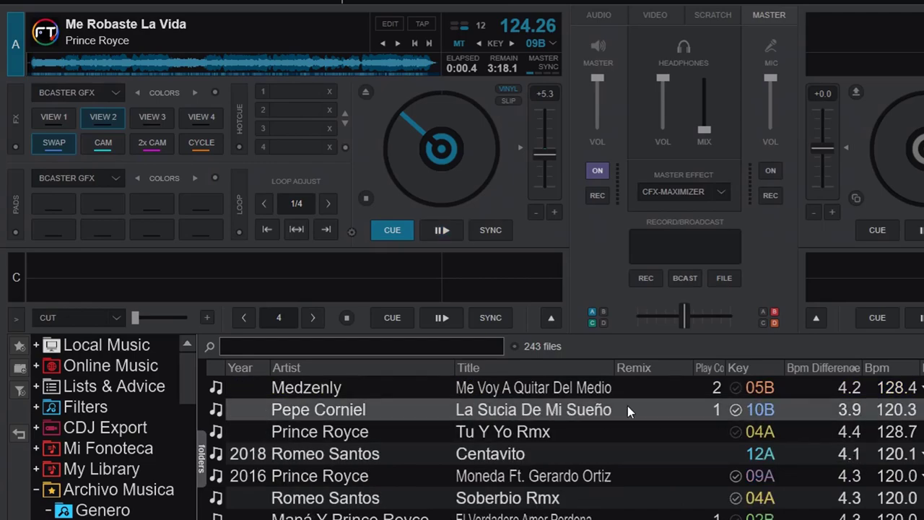